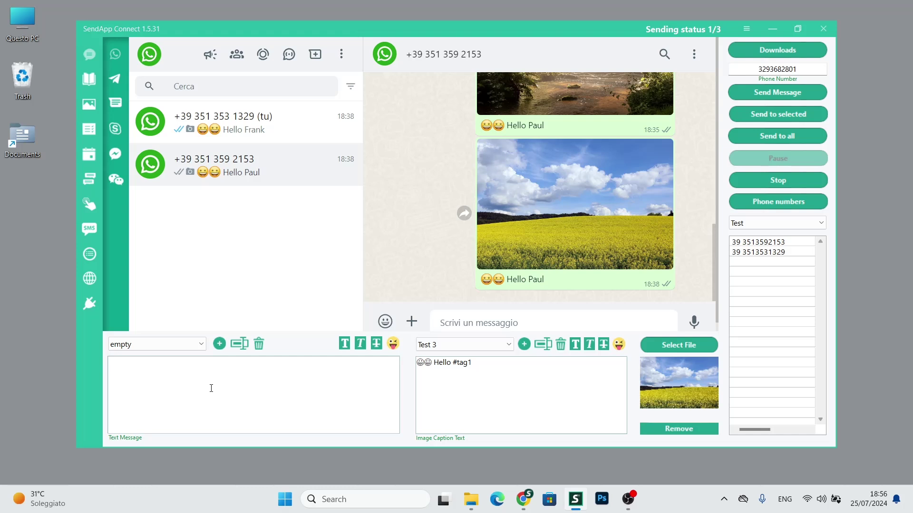
Load the Test 2 'Hello' text template, set the caption to Empty and remove the attached image.
left_click(152, 345)
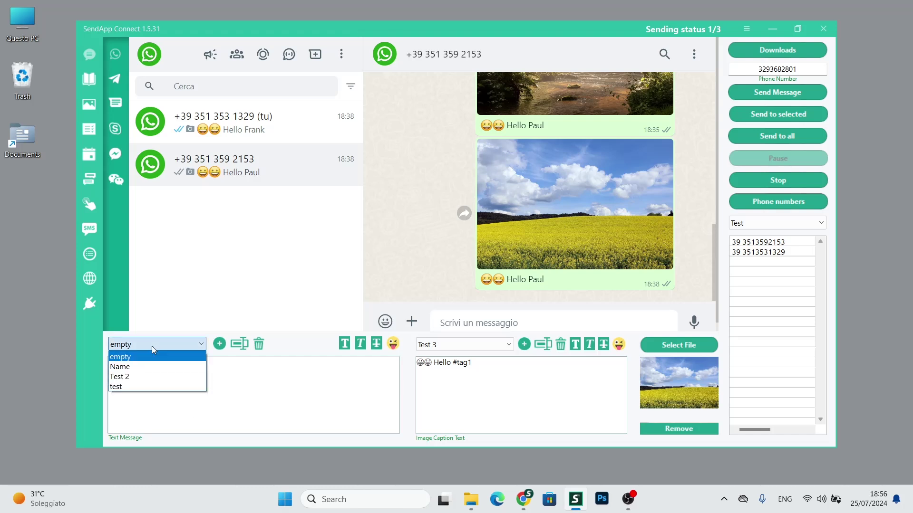
left_click(141, 376)
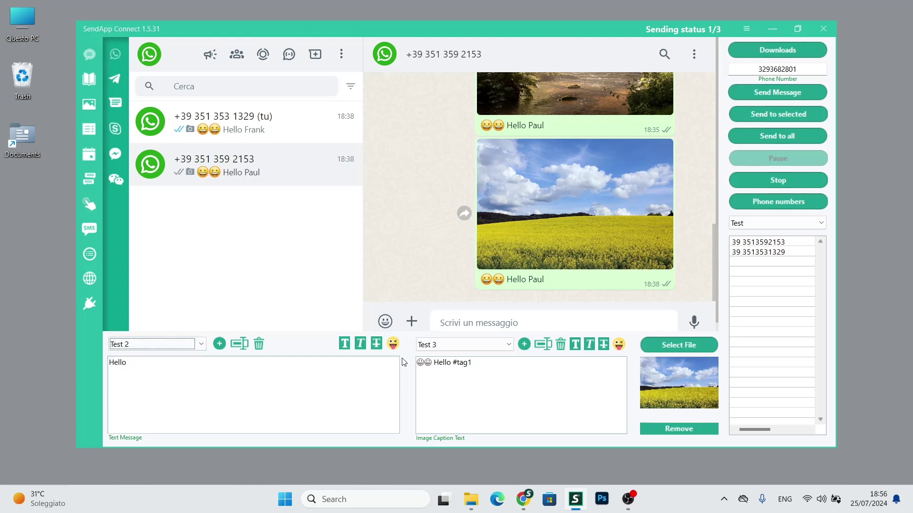
left_click(454, 345)
left_click(440, 356)
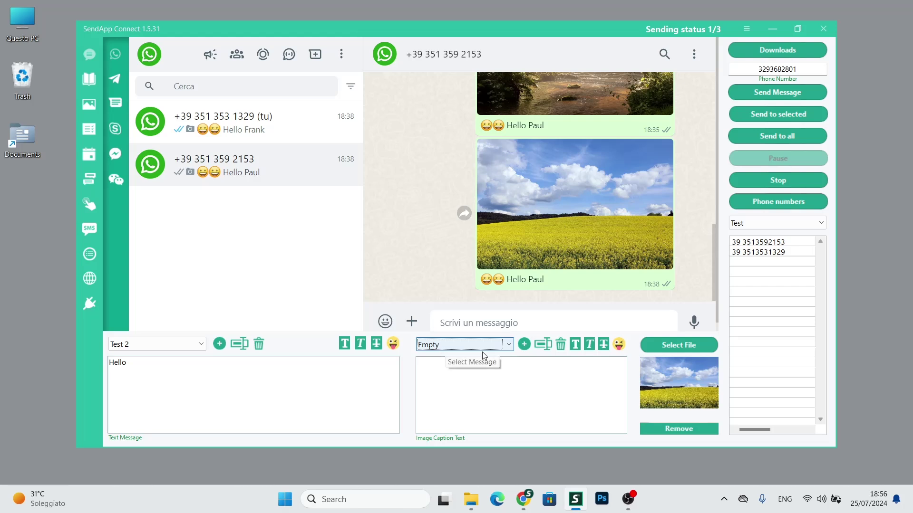
left_click(692, 430)
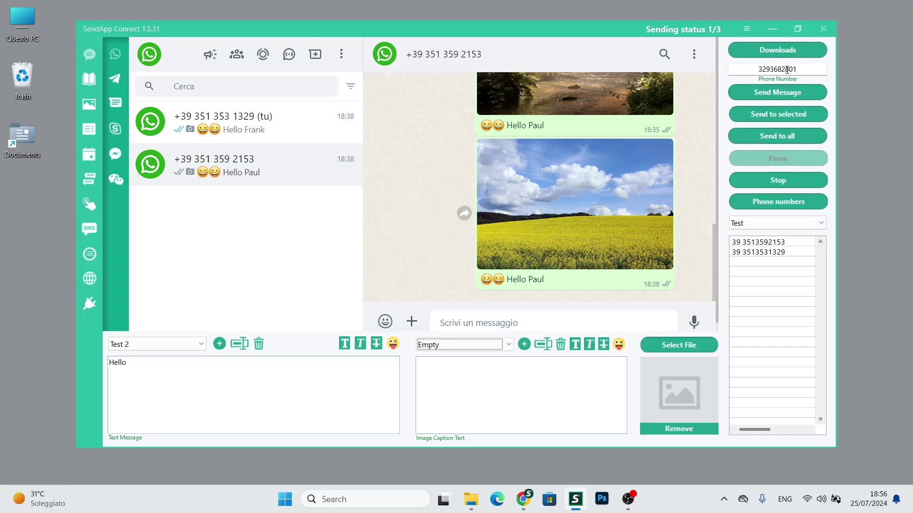
Select the Phone Number value and bring up the chat with the user's own number.
double_click(787, 70)
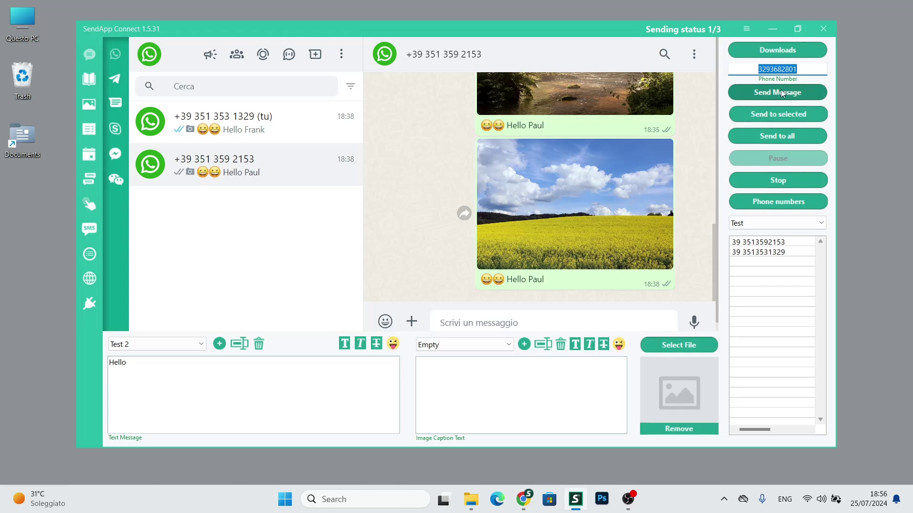
left_click(228, 138)
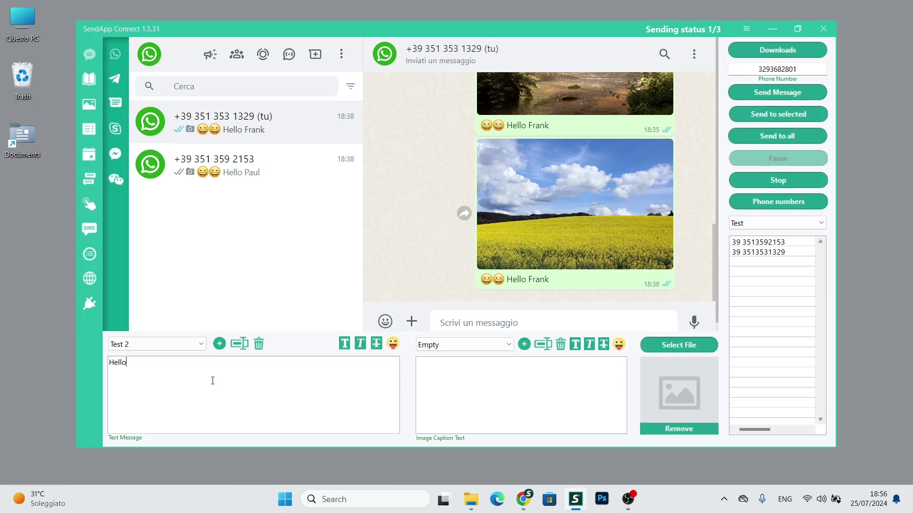
Copy #tag1 from the Test 3 caption, reset the caption to Empty, paste #tag1 after Hello, then view the Test phone list.
left_click(464, 344)
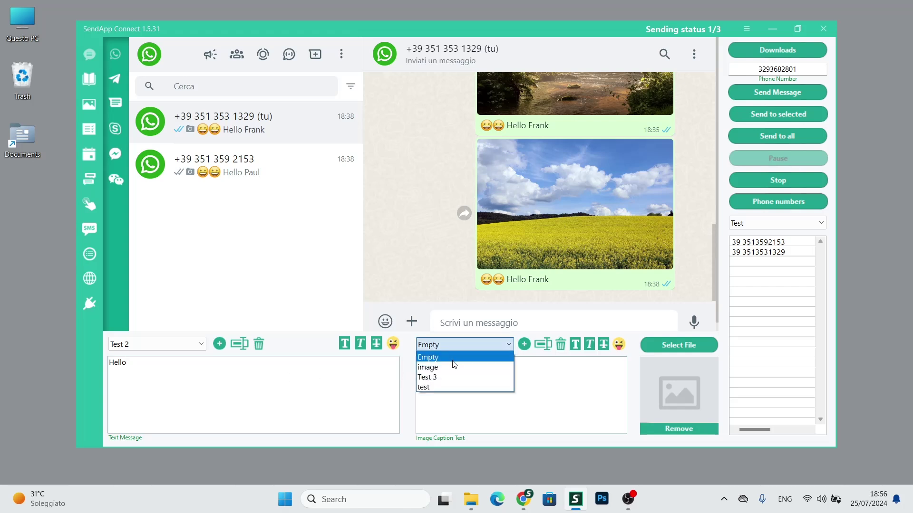
left_click(454, 377)
left_click_drag(472, 364, 452, 363)
key("ctrl+c")
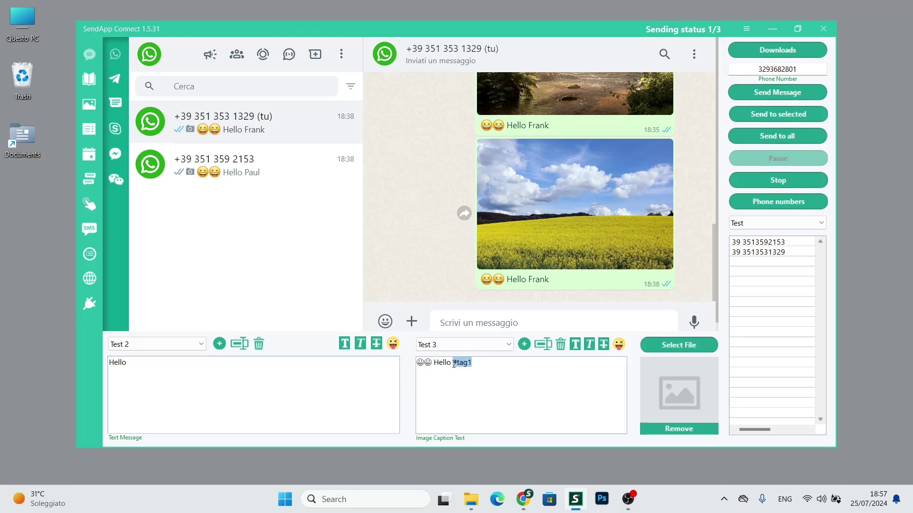
left_click(457, 345)
left_click(464, 357)
left_click(239, 361)
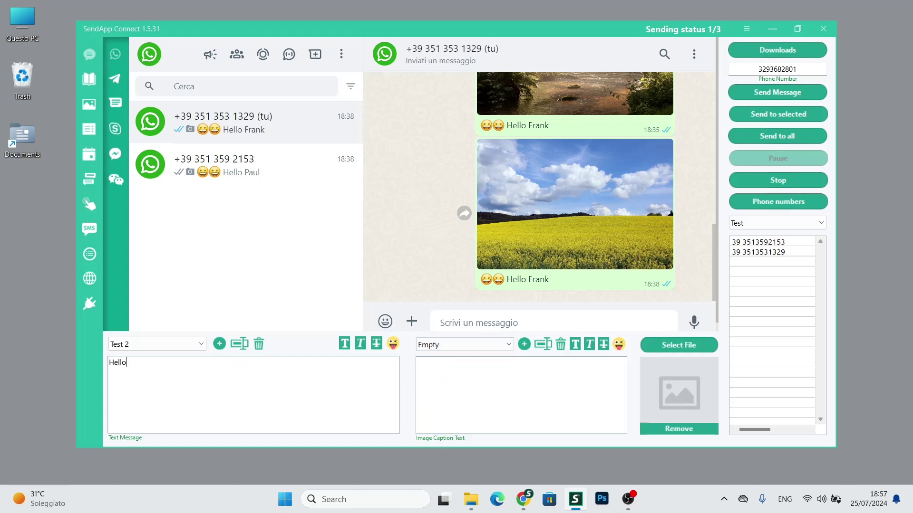
key("ctrl+v")
left_click(87, 81)
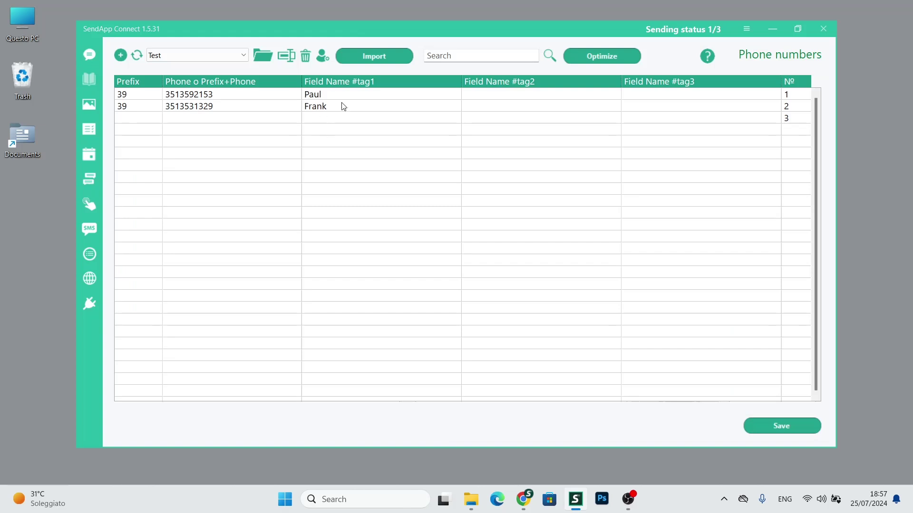
Go back to the WhatsApp sending screen with 'Hello #tag1' and the two Test numbers loaded.
left_click(89, 56)
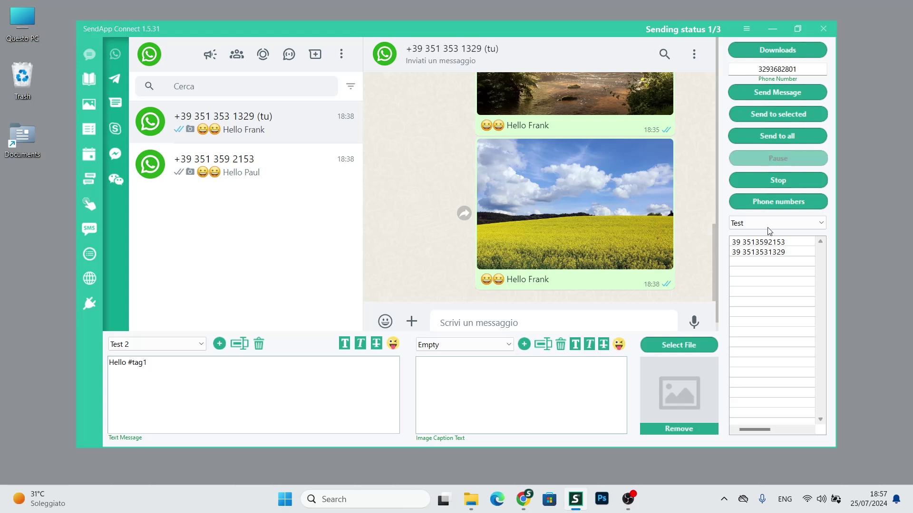
Send 'Hello #tag1' to all Test list contacts until the status reads 3/3.
left_click(781, 138)
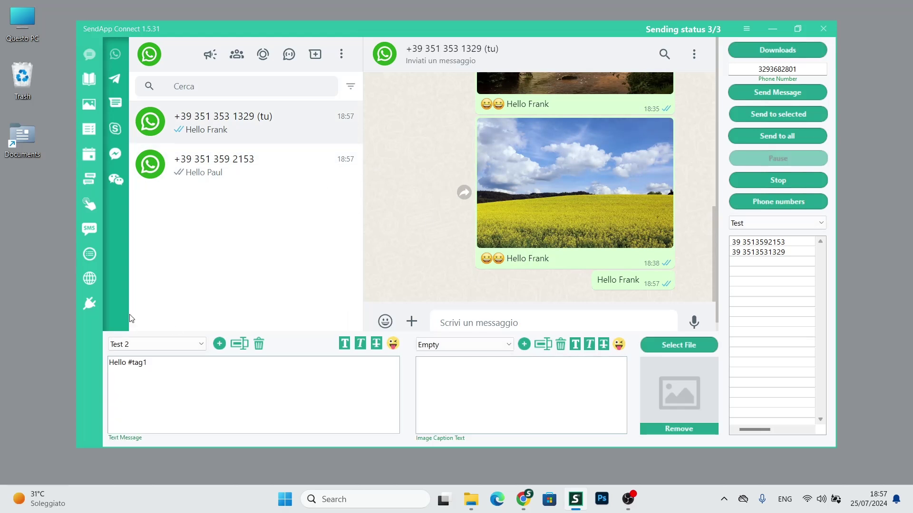
Empty the text message, load the Test 3 'Hello #tag1' caption and attach the yellow-field photo.
left_click(142, 344)
left_click(140, 354)
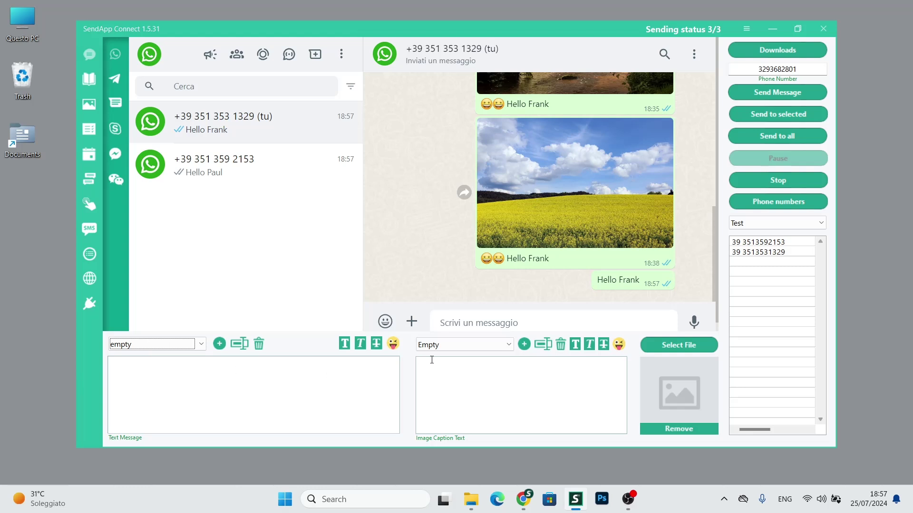
left_click(451, 345)
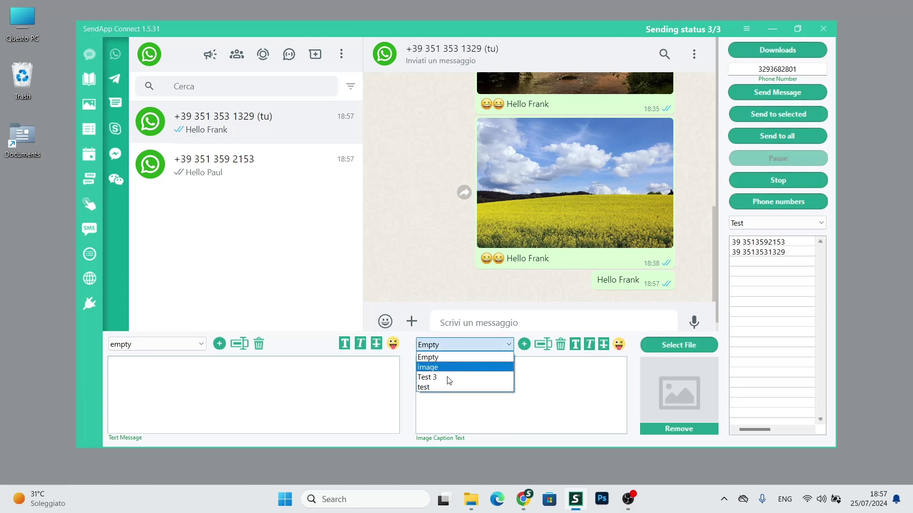
left_click(445, 377)
left_click_drag(480, 364, 458, 362)
left_click(456, 372)
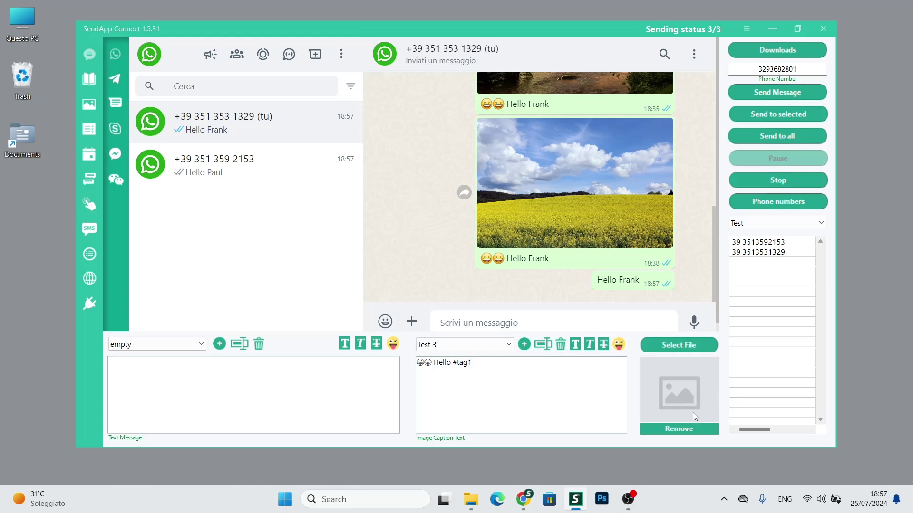
left_click(95, 109)
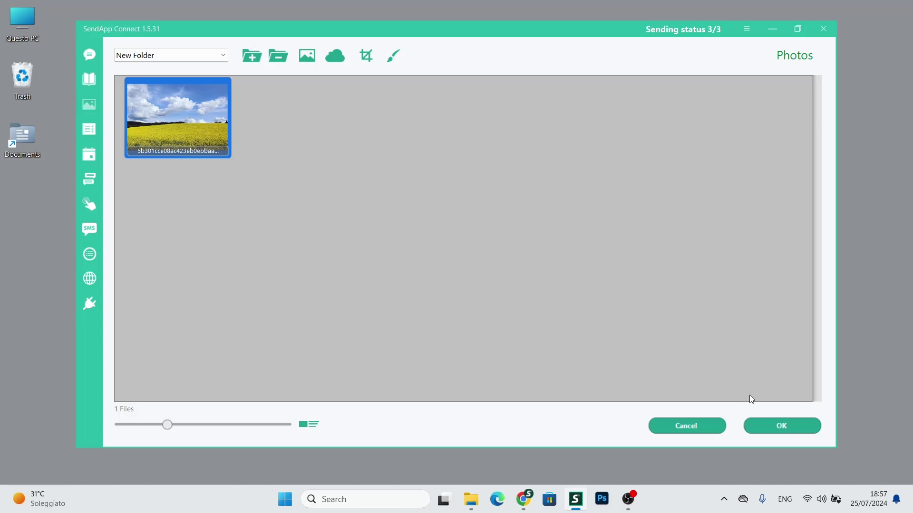
left_click(769, 424)
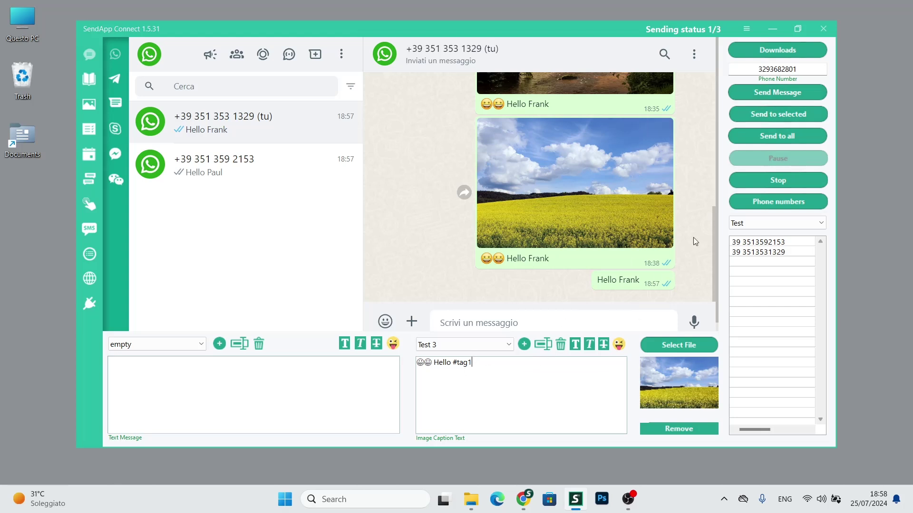
Send the yellow-field photo captioned 'Hello #tag1' to both Test contacts, reaching status 3/3.
left_click(778, 141)
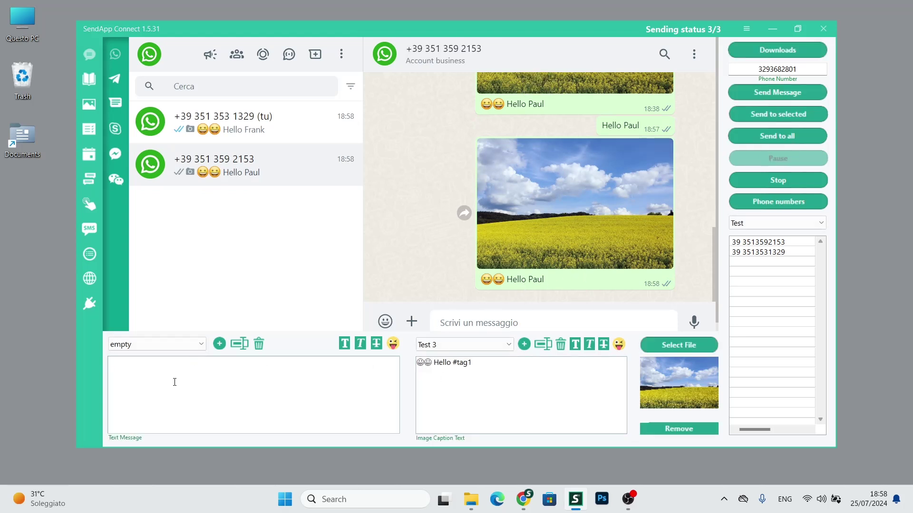
Add a new text message template and confirm its rename with an empty name.
left_click(220, 344)
left_click(532, 230)
left_click(240, 344)
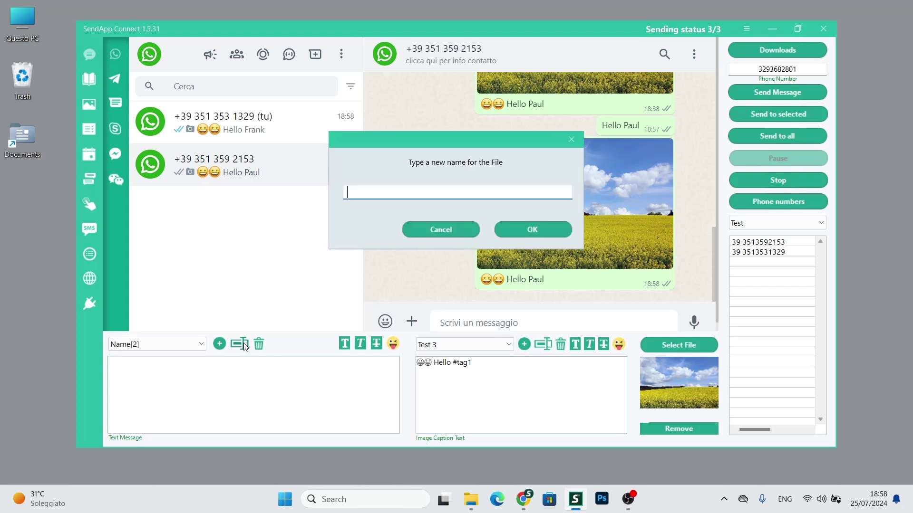
left_click(521, 229)
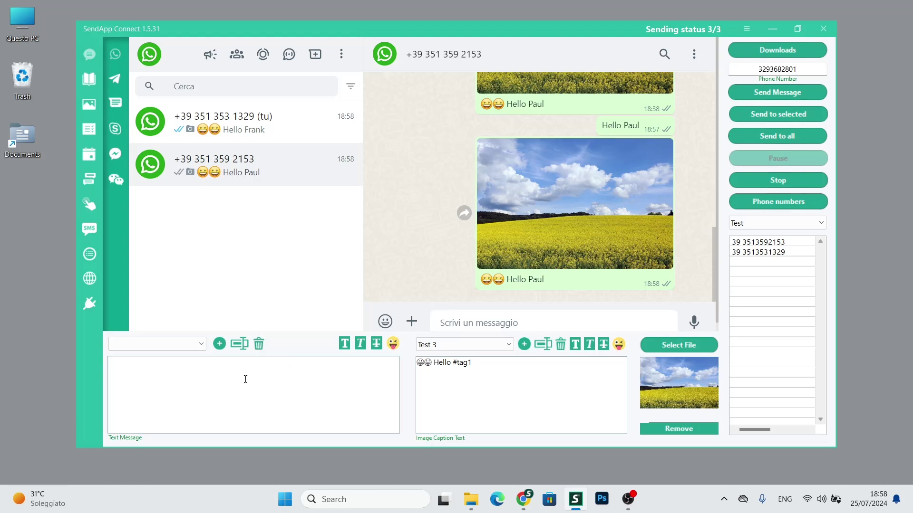
Choose Test 2 from the saved text templates so the message reads 'Hello'.
left_click(175, 344)
left_click(158, 376)
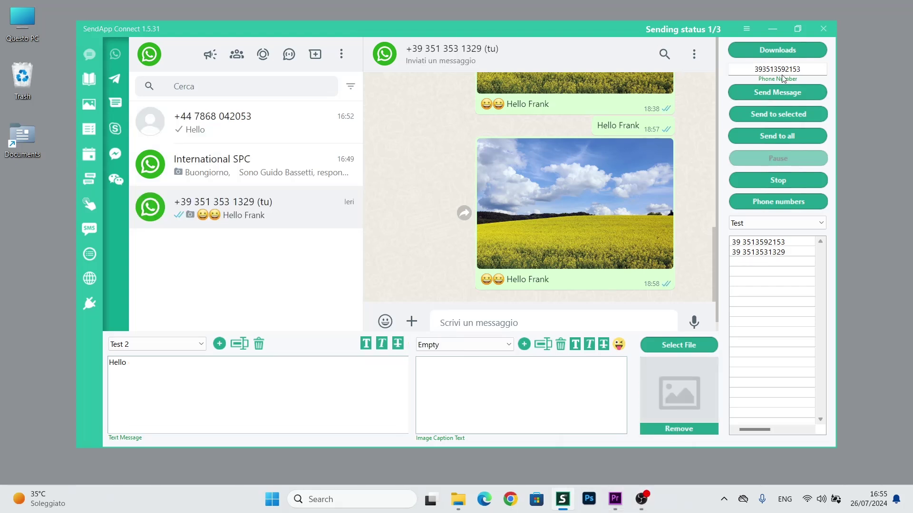
Edit the Phone Number field to one recipient's number and send 'Hello' to it.
double_click(808, 67)
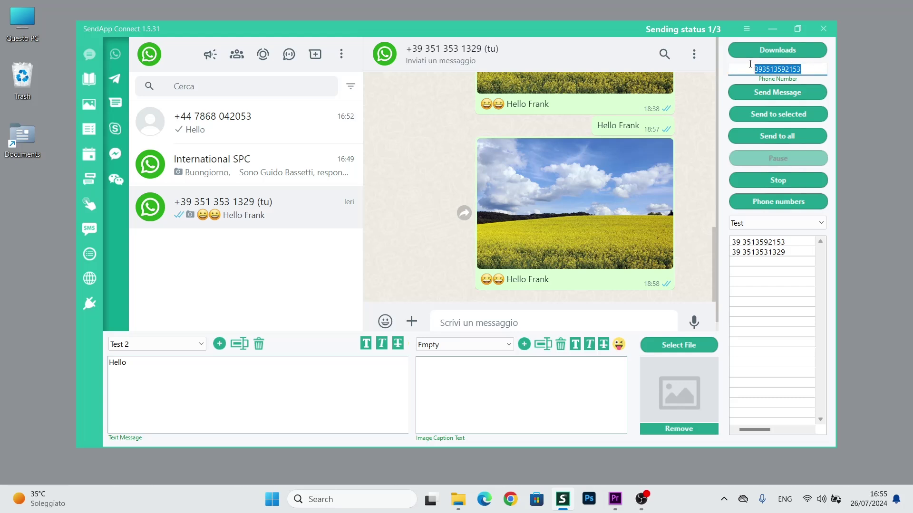
left_click(800, 66)
left_click(776, 95)
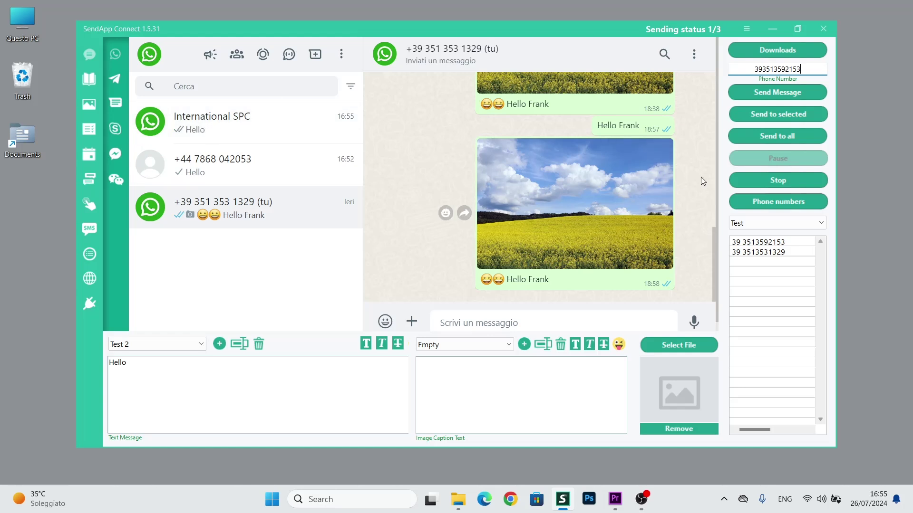
left_click(798, 60)
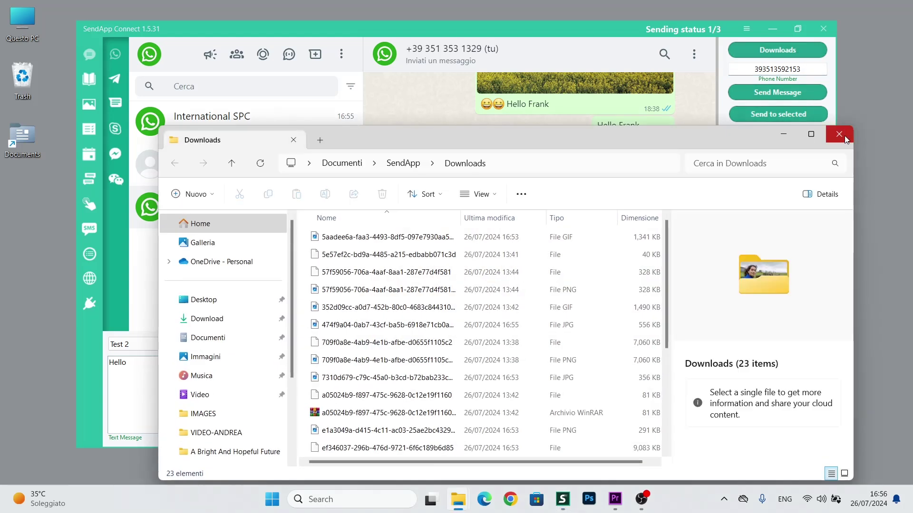
left_click(844, 137)
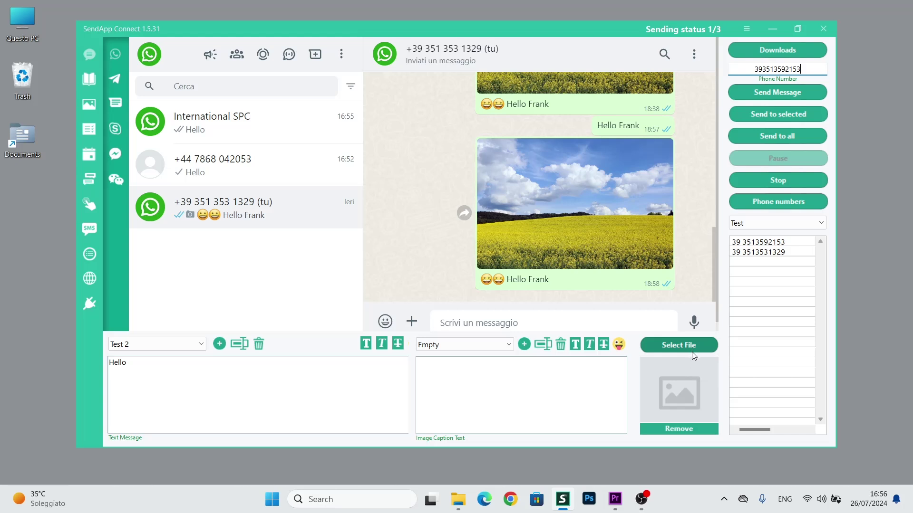
left_click(694, 356)
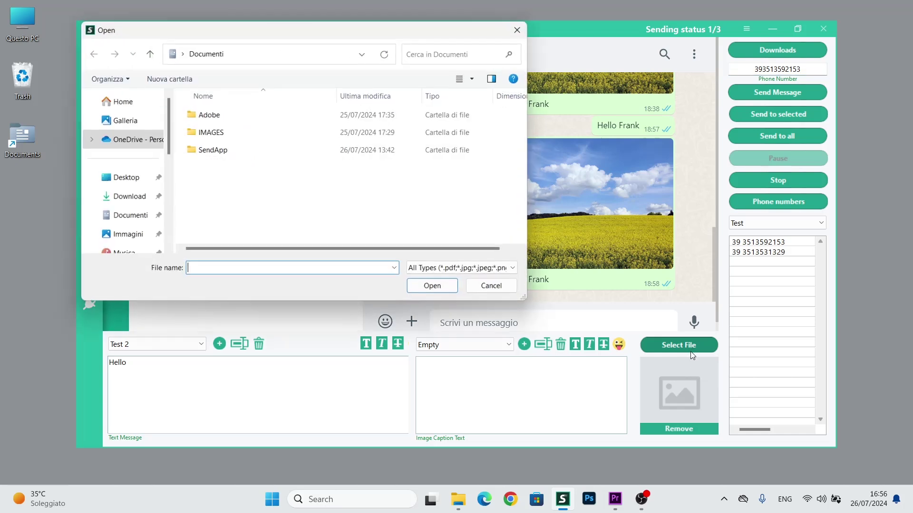
left_click(482, 273)
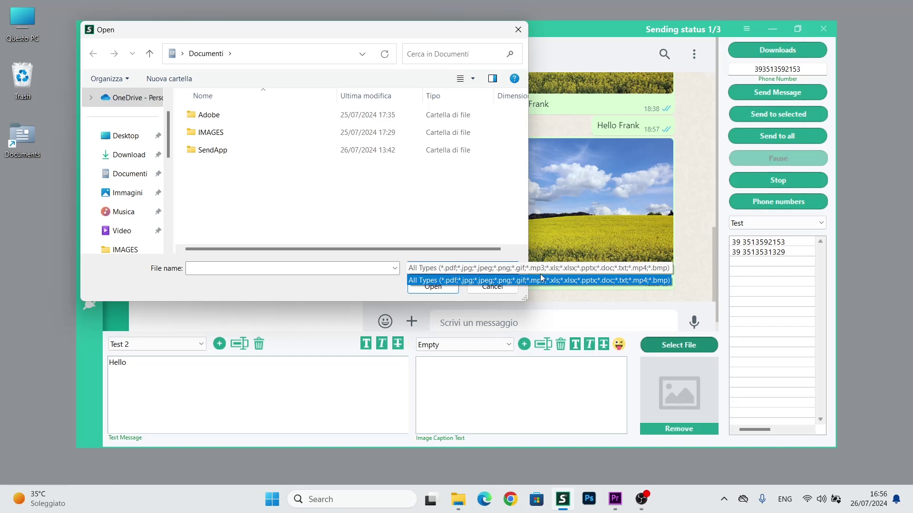
left_click(557, 283)
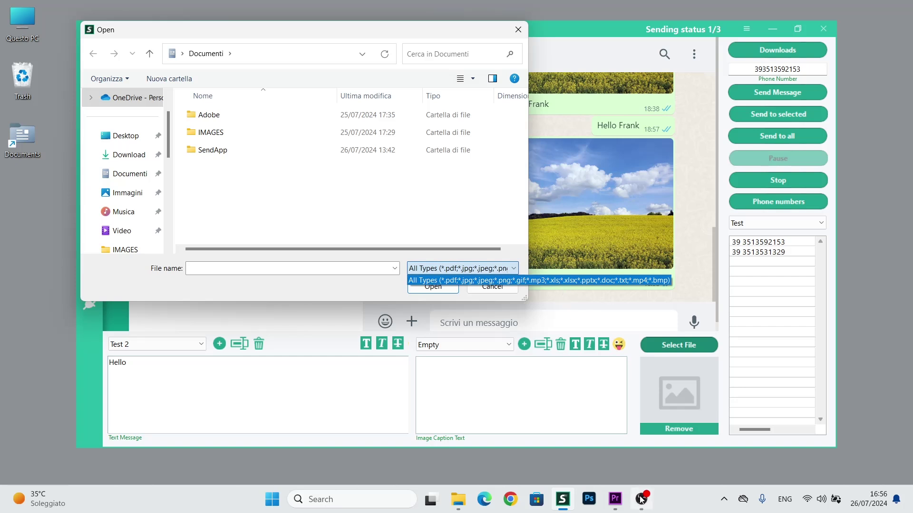
key("Escape")
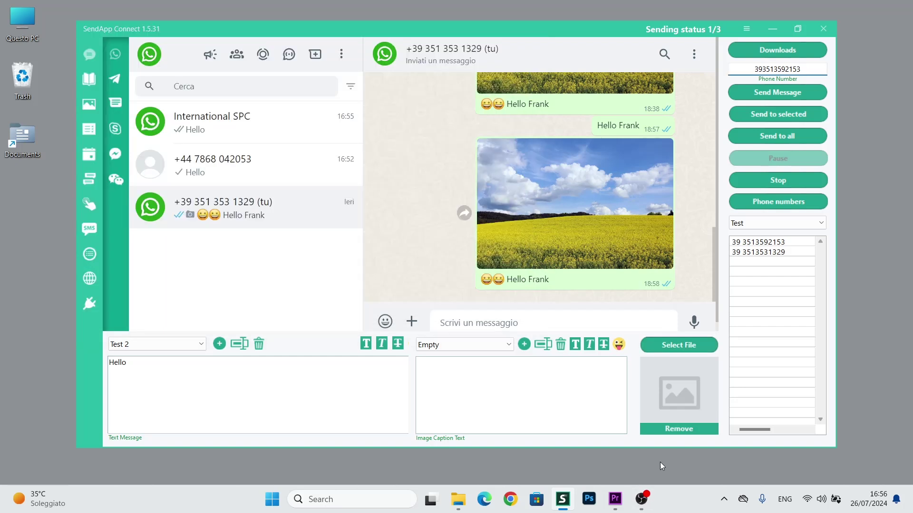
left_click(118, 80)
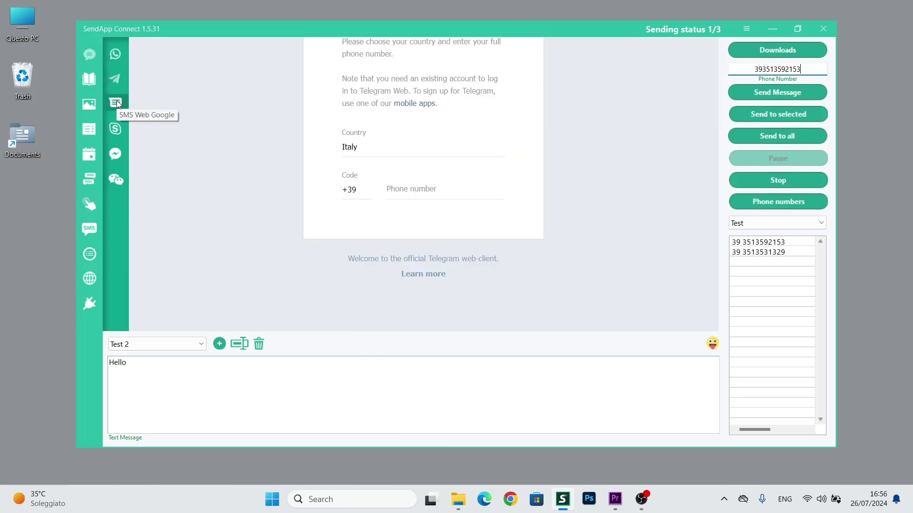
left_click(116, 102)
left_click(115, 130)
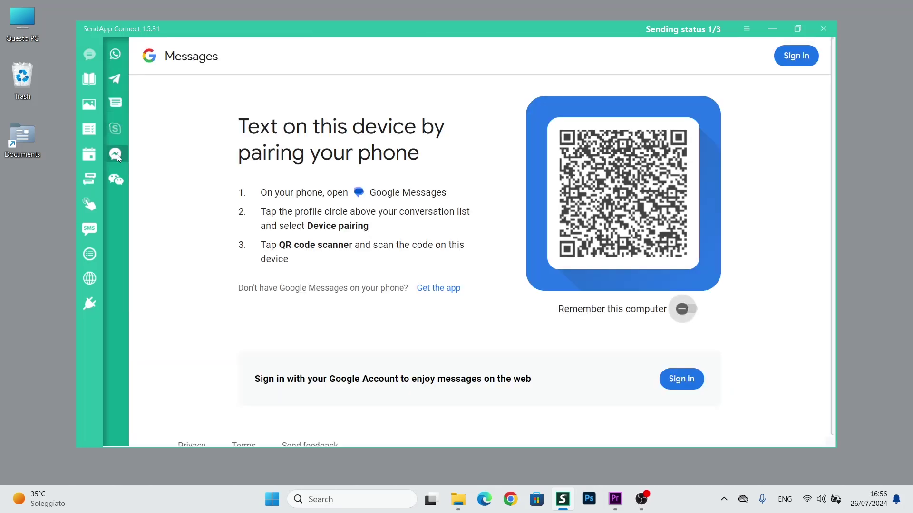
left_click(116, 154)
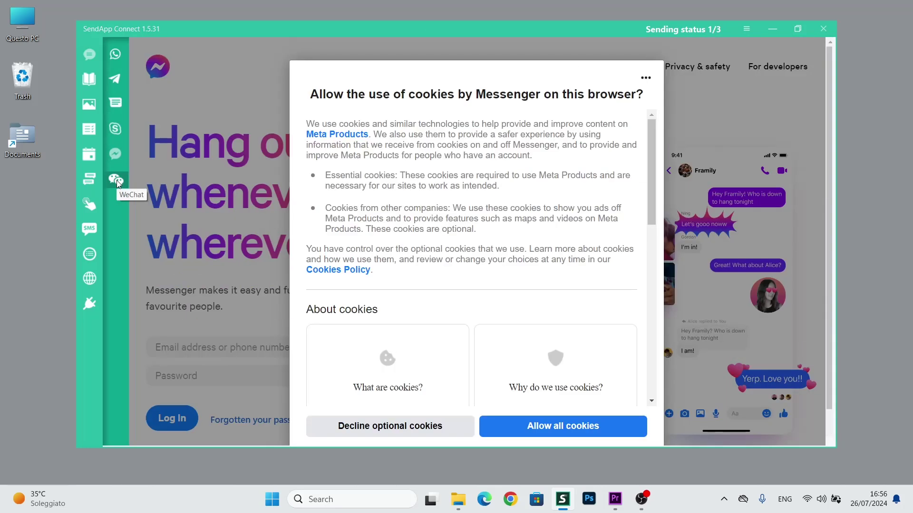
left_click(111, 54)
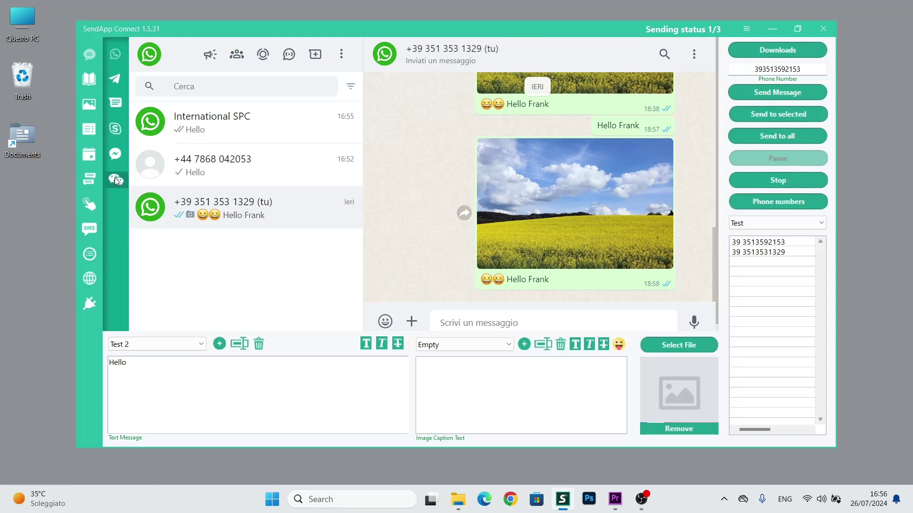